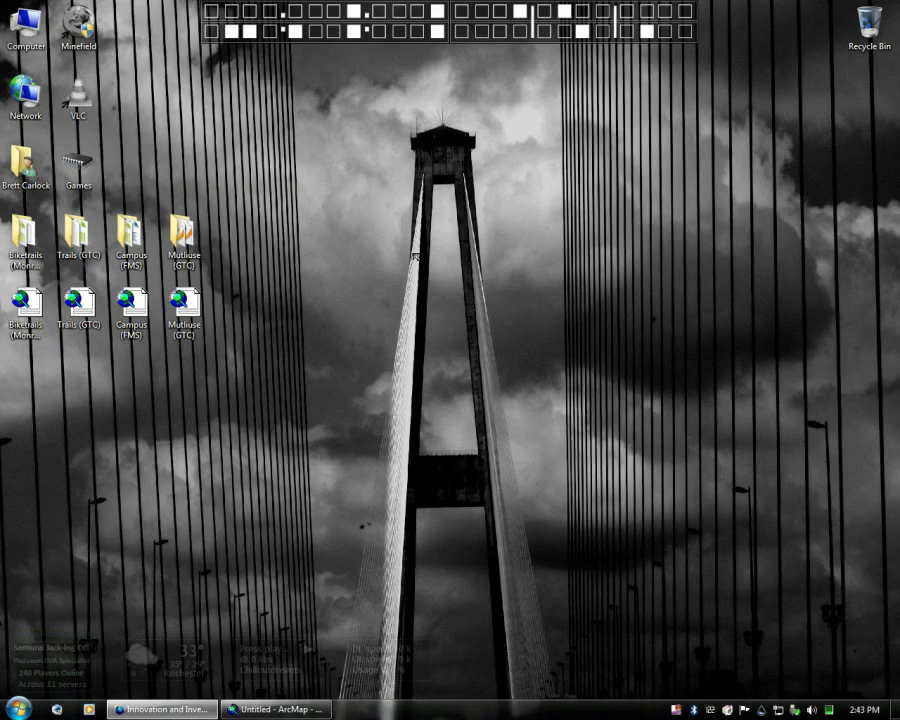
Bring the ArcMap window with the BikeSuitabilityRatings road map to the front.
key(alt+Tab)
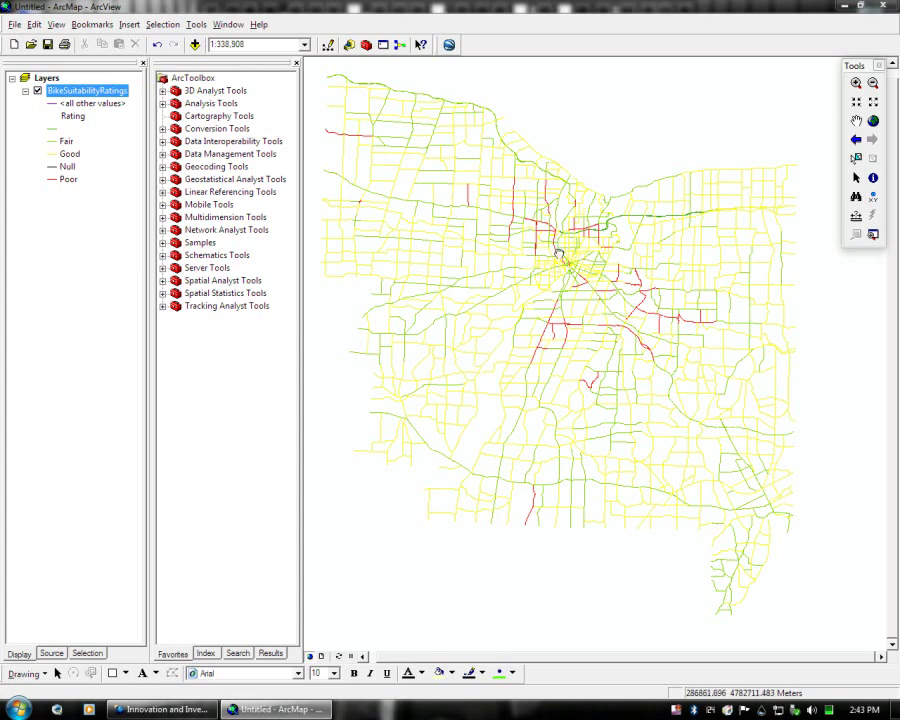
Zoom and pan to a close-up where a red Poor road crosses yellow and green roads.
scroll(560, 258, down, 5)
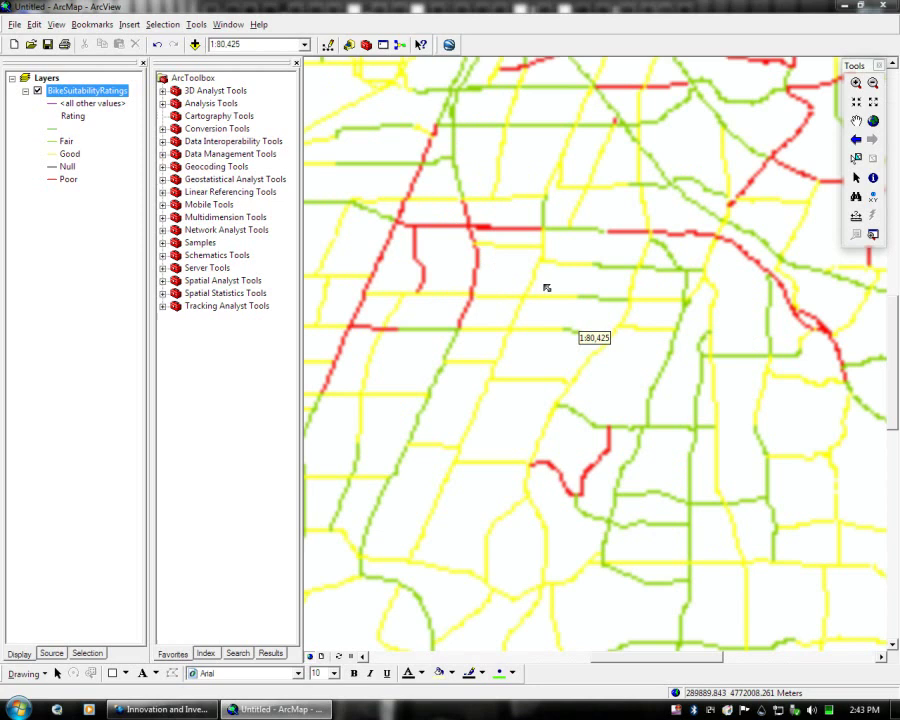
scroll(547, 288, down, 4)
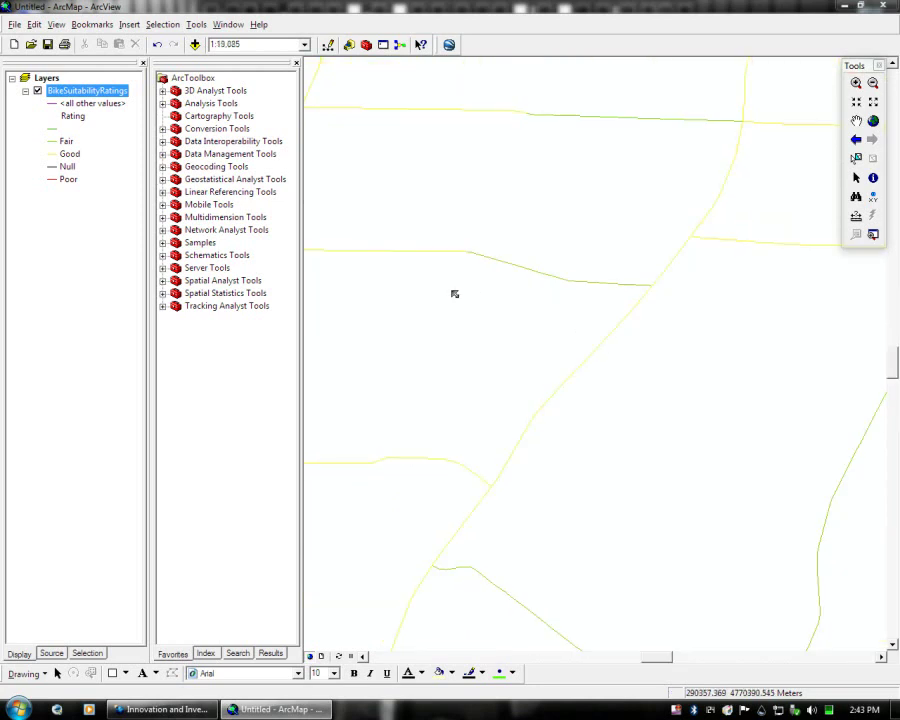
drag(454, 294, 716, 310)
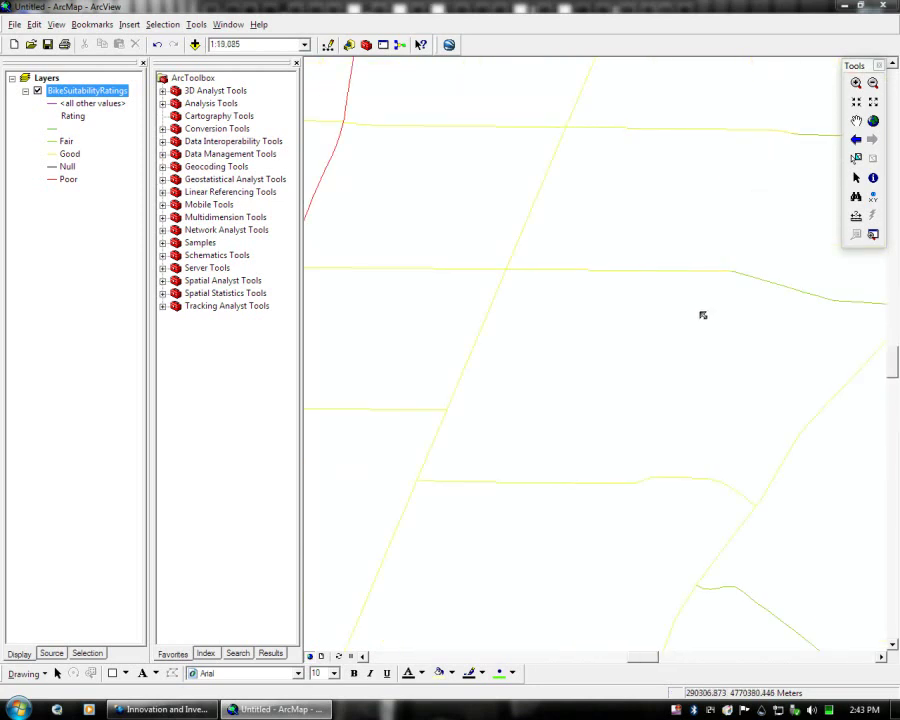
drag(336, 193, 560, 281)
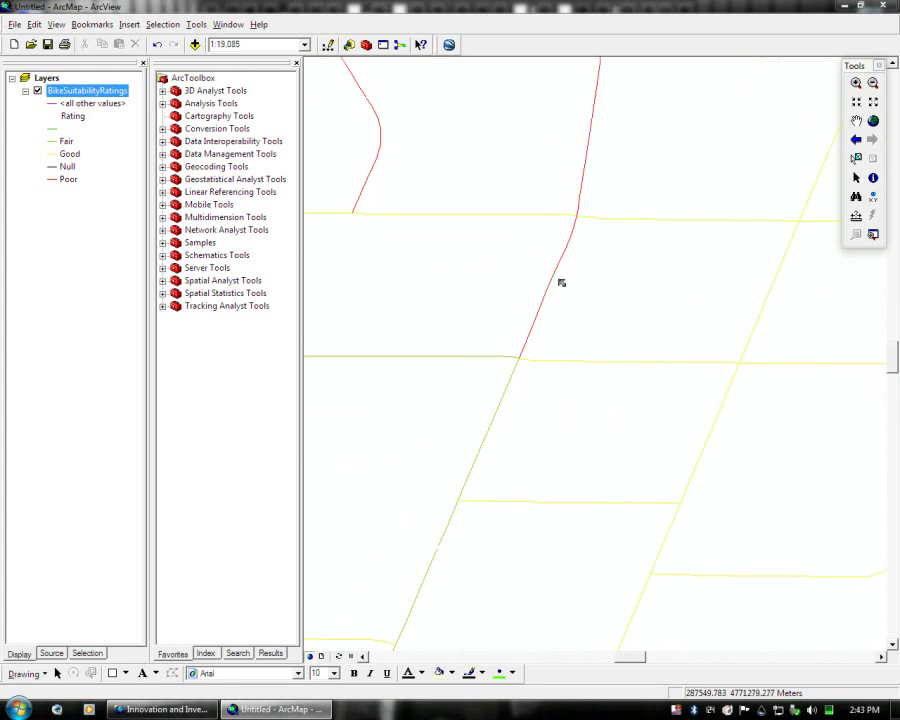
With Identify, inspect the first LEHIGH STATION RD segment's FID and Fair rating.
click(872, 179)
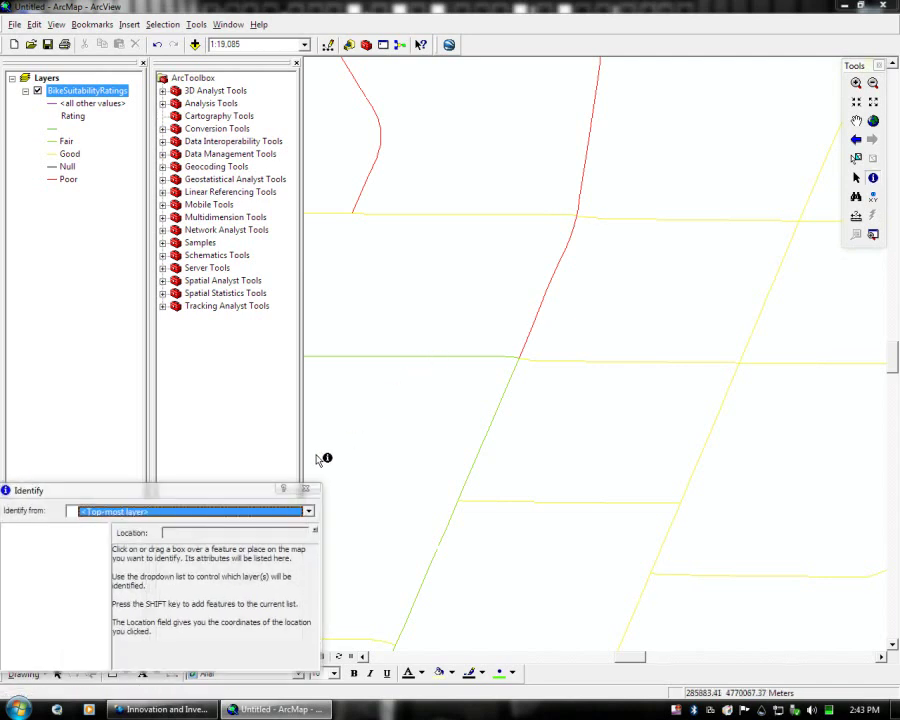
drag(222, 491, 227, 515)
click(405, 360)
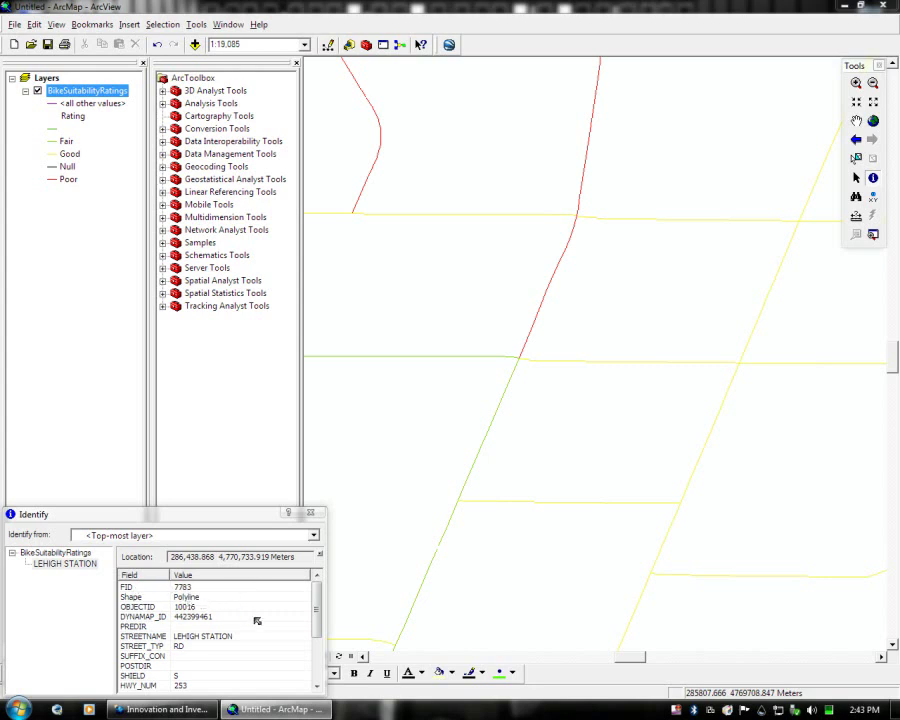
scroll(319, 597, down, 2)
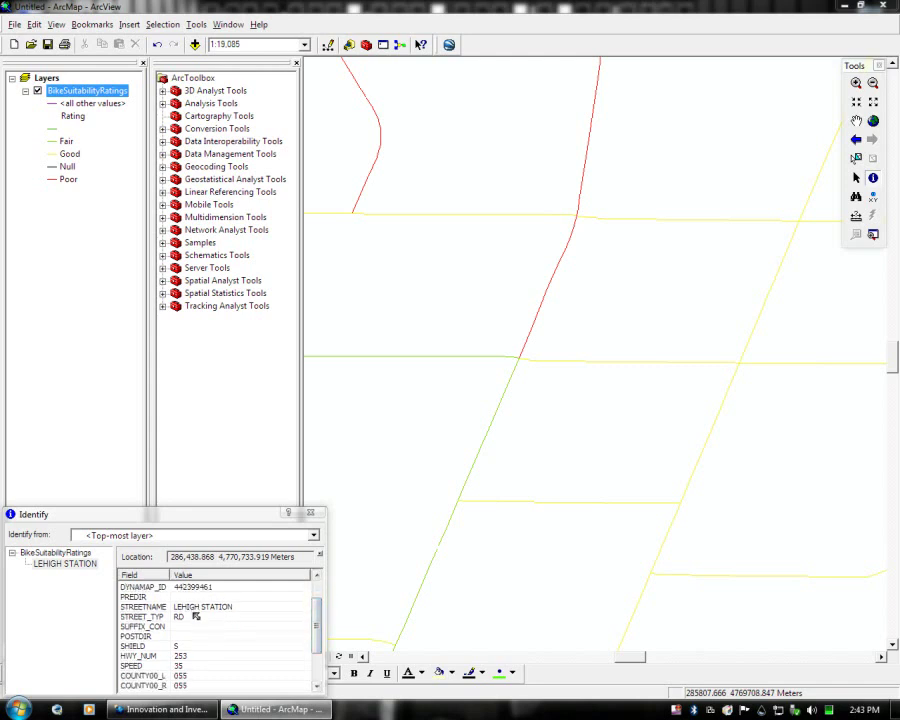
drag(315, 620, 319, 645)
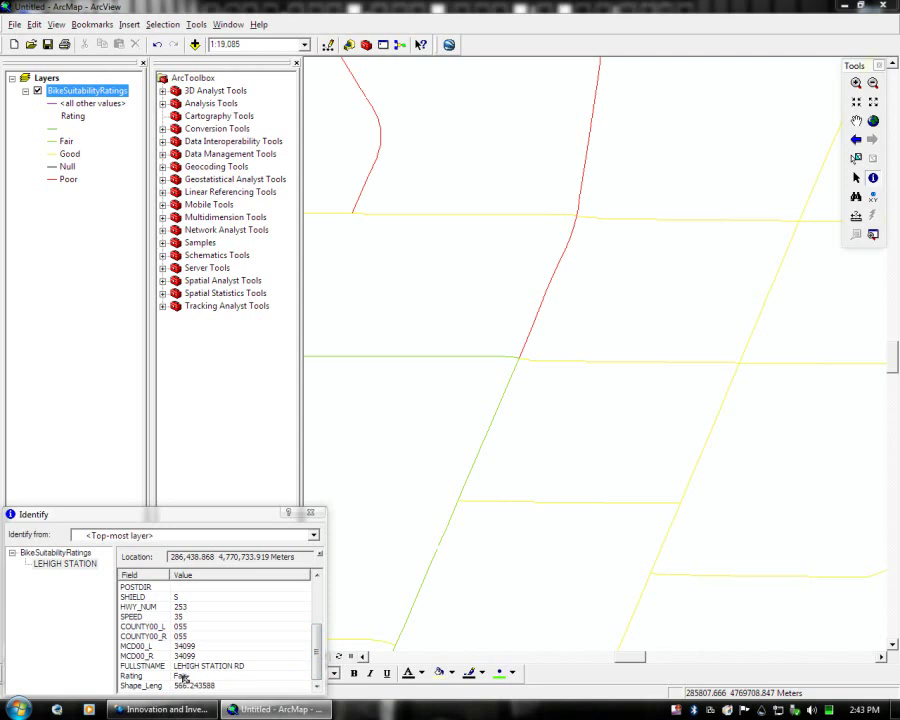
Identify further LEHIGH STATION RD segments, showing separate features (FIDs 7783, 3917, 11352).
click(432, 362)
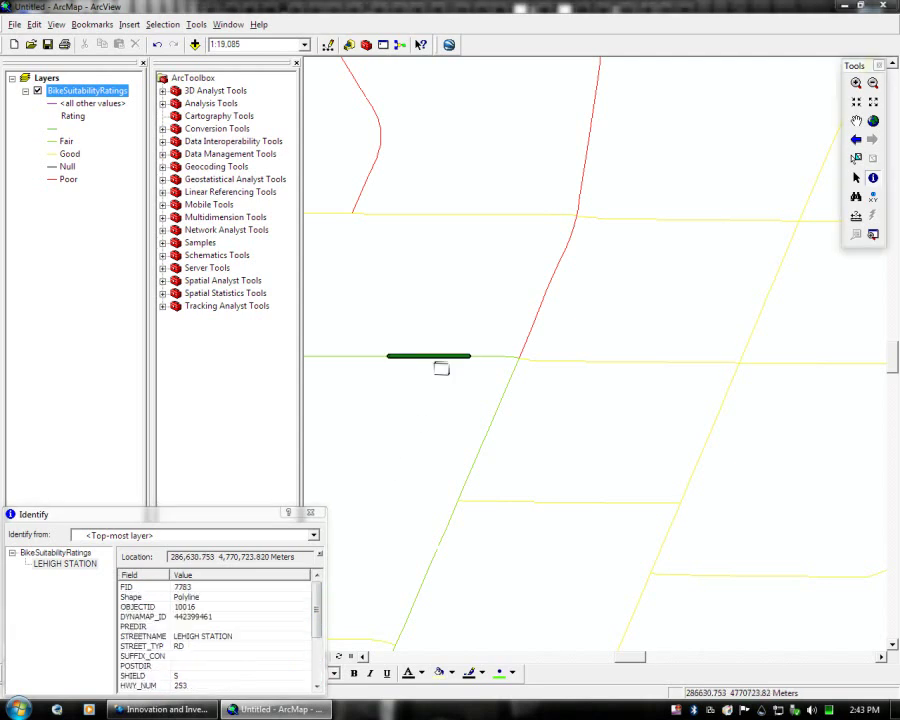
click(612, 660)
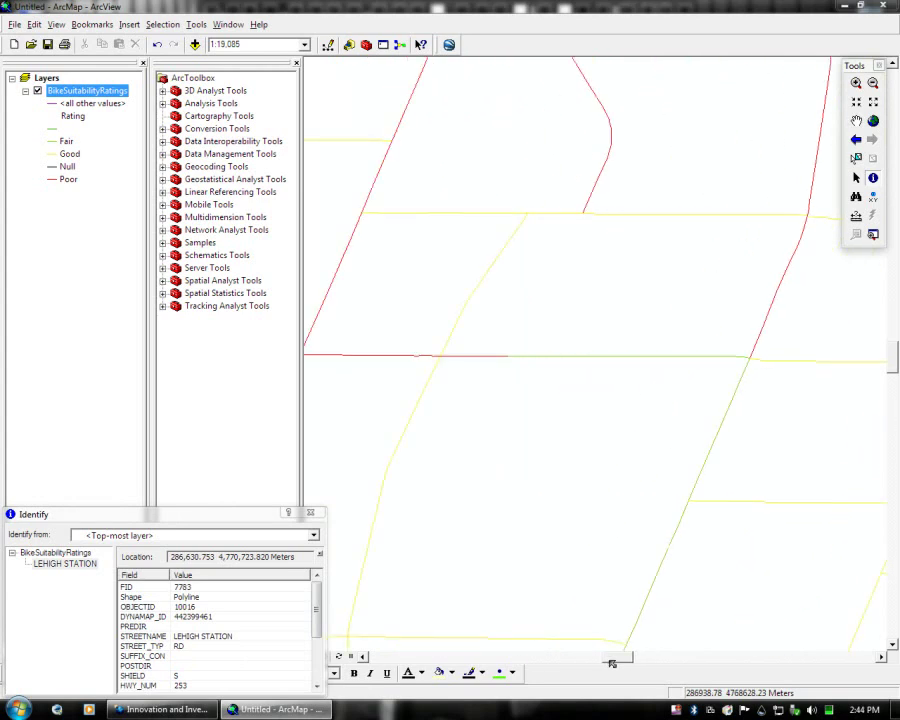
click(575, 362)
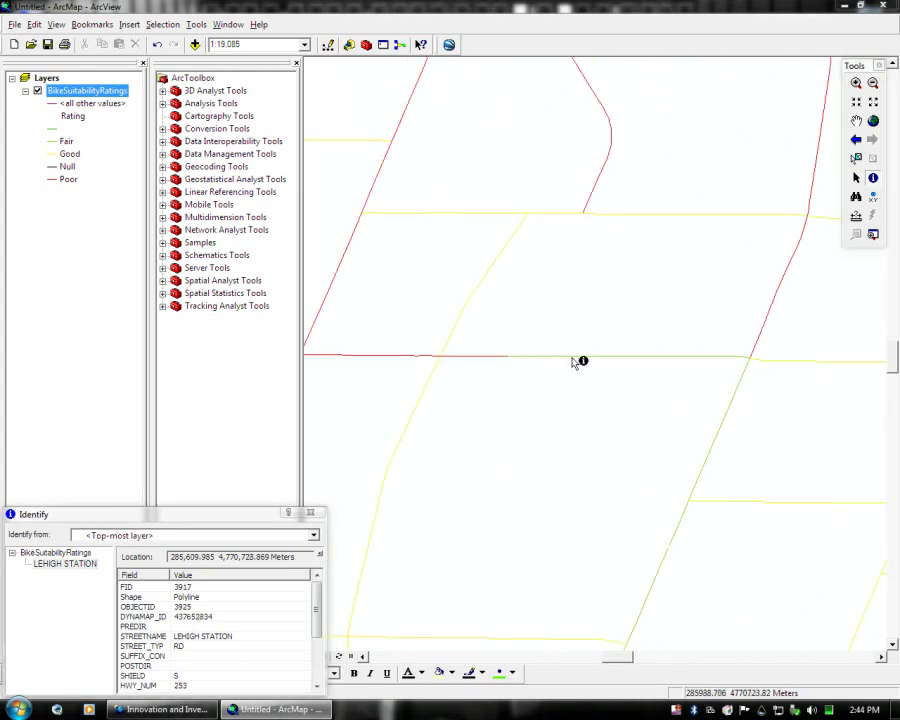
click(577, 361)
click(644, 362)
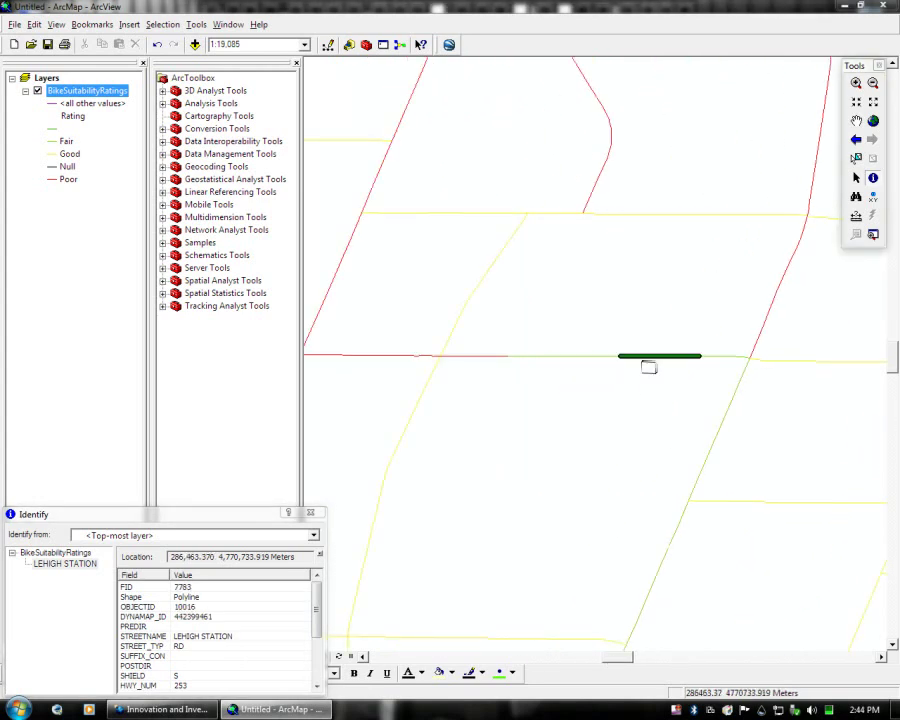
click(720, 358)
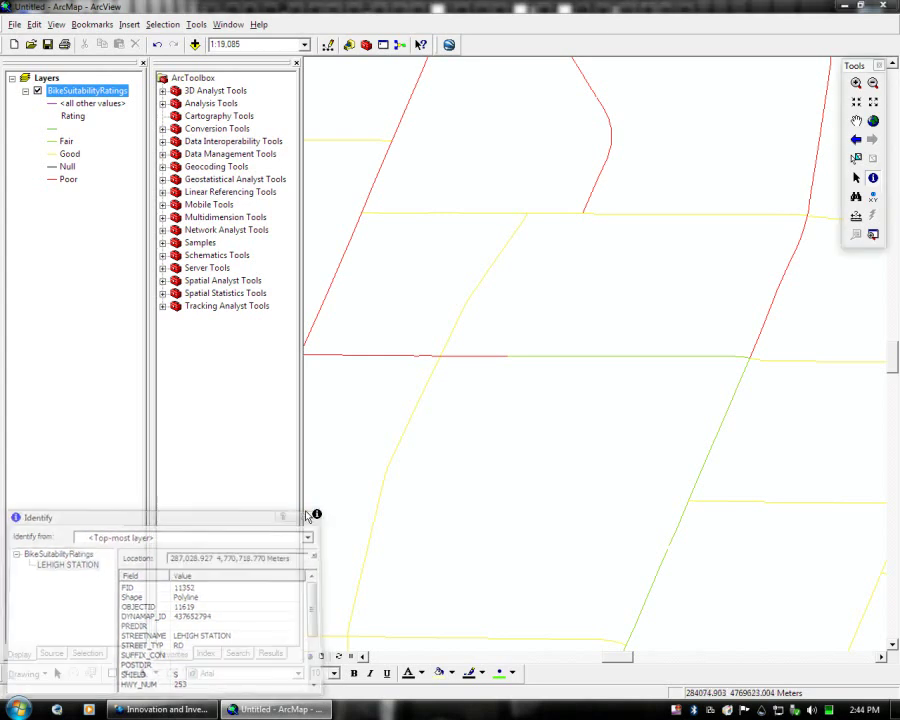
Close the identify results and find Dissolve under Data Management Tools > Generalization.
click(309, 514)
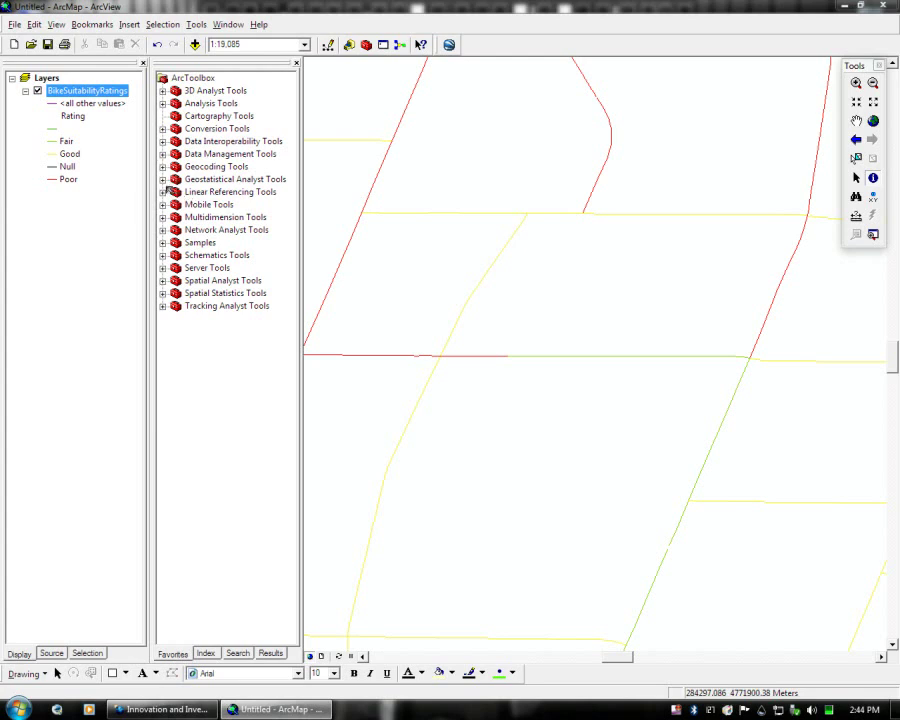
click(162, 154)
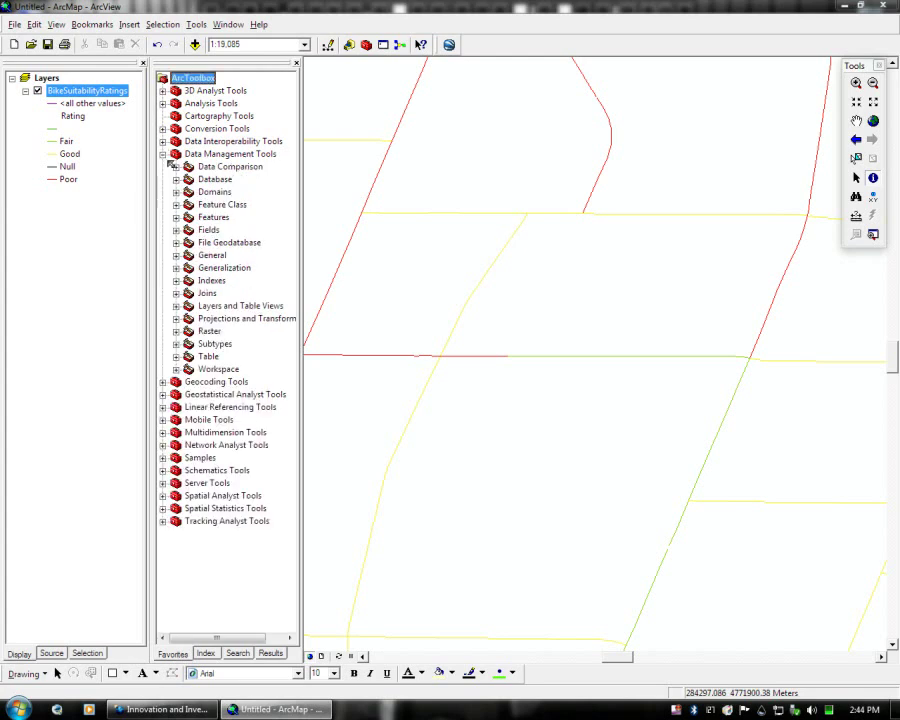
click(176, 268)
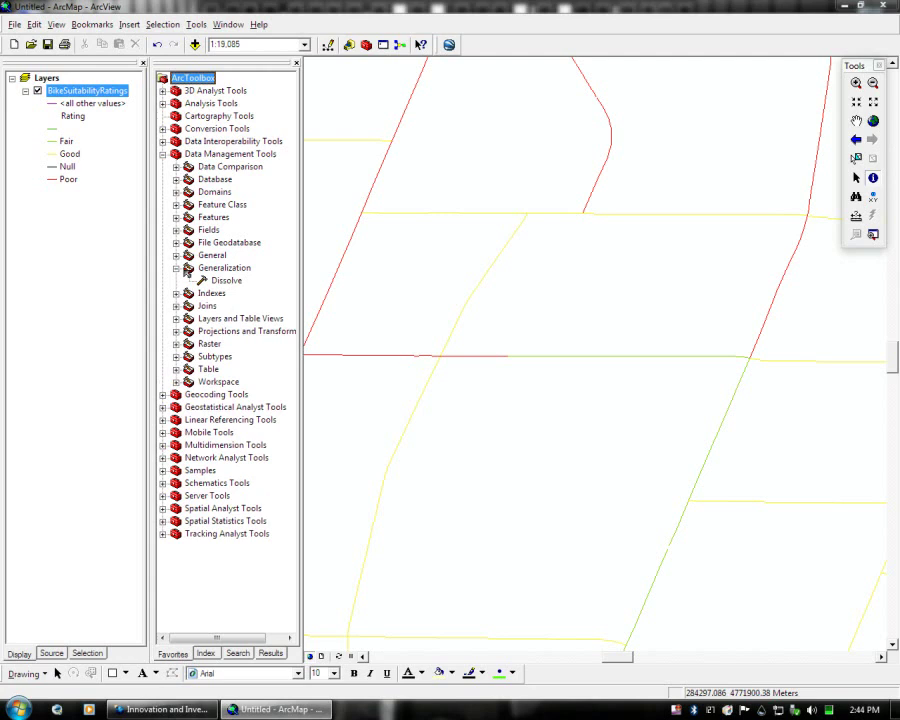
click(228, 281)
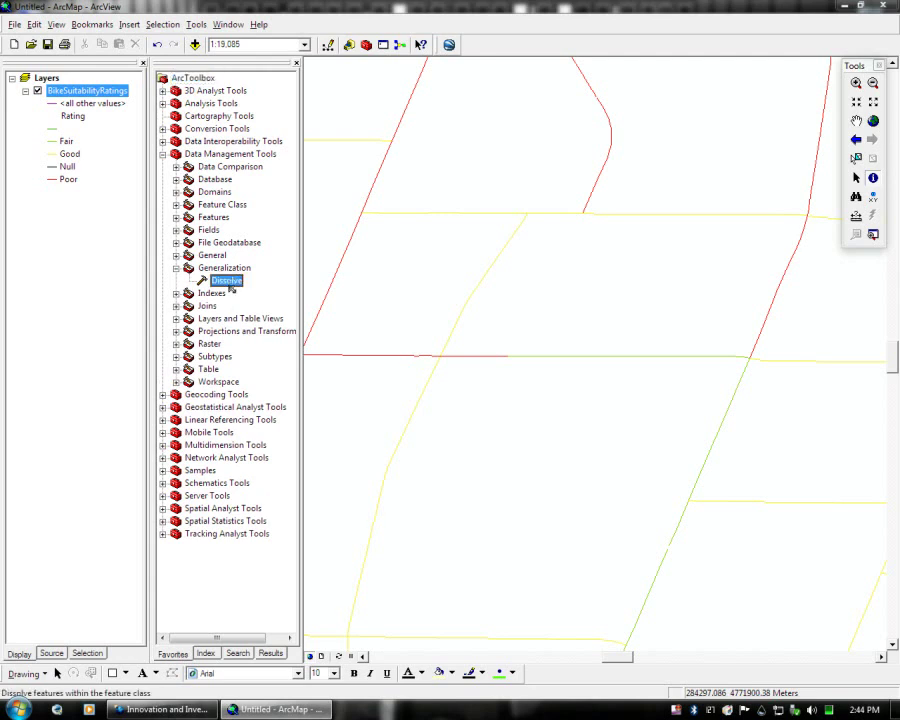
Open Dissolve with BikeSuitabilityRatings as input, auto-filling output BikeSuitabilityRatings_Disso1.shp.
double_click(226, 281)
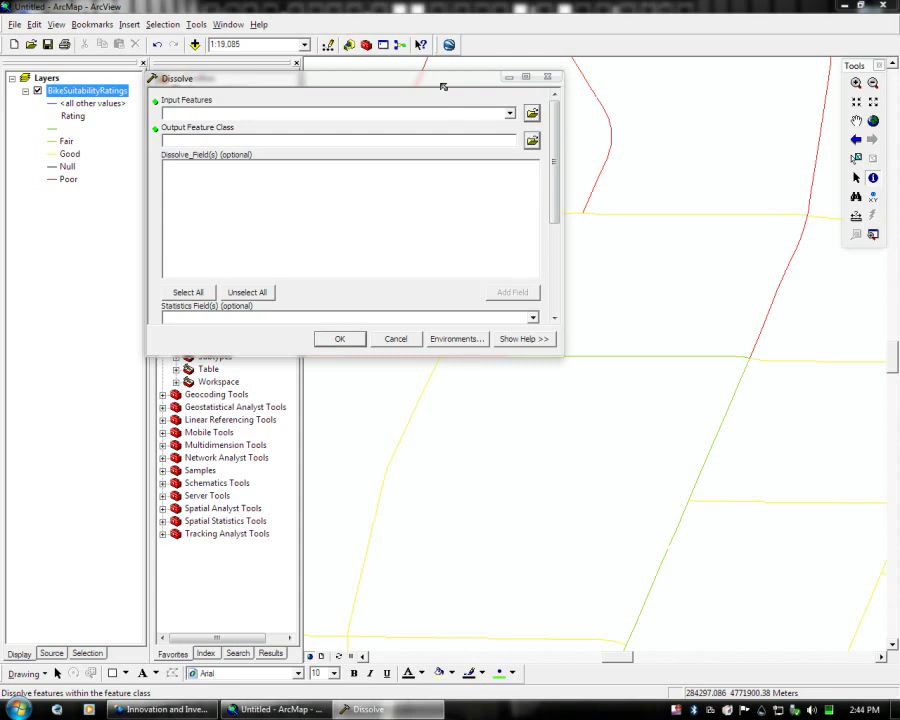
drag(443, 87, 555, 126)
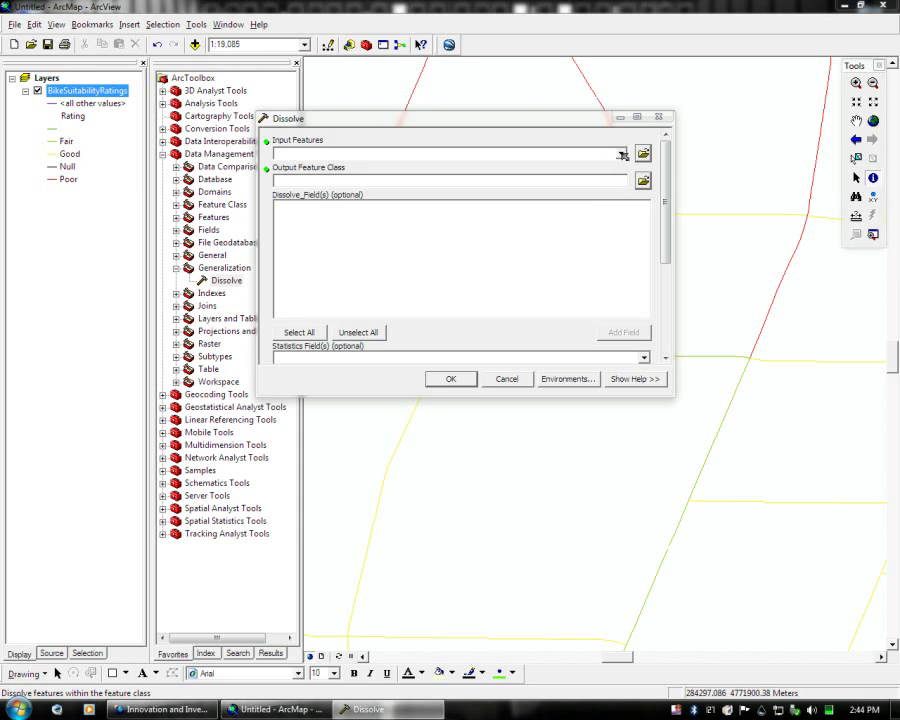
click(621, 155)
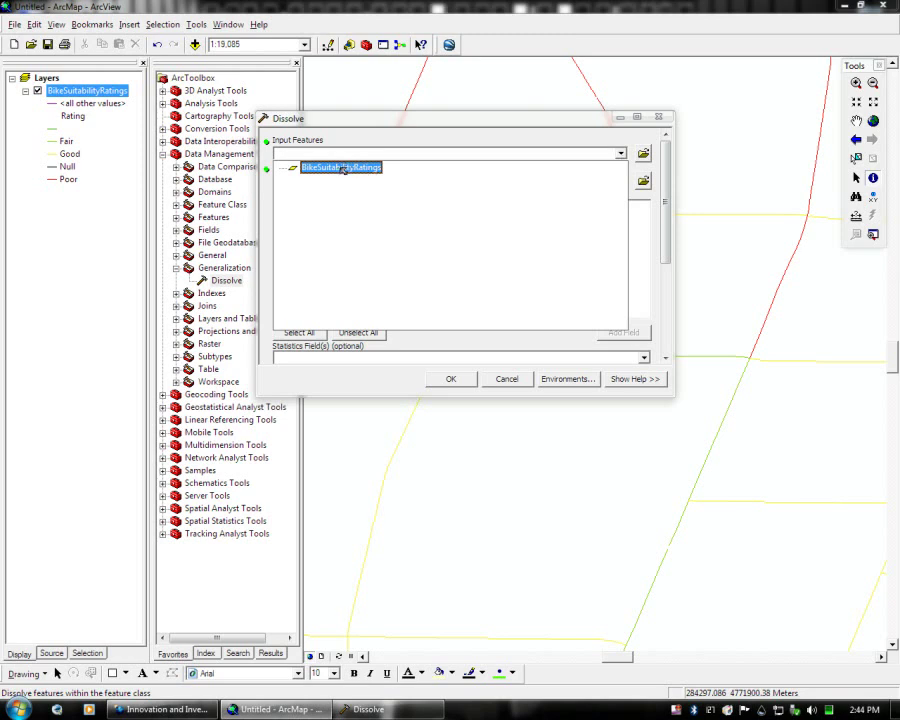
mouse_move(343, 170)
mouse_down()
mouse_move(354, 180)
mouse_move(344, 170)
mouse_up()
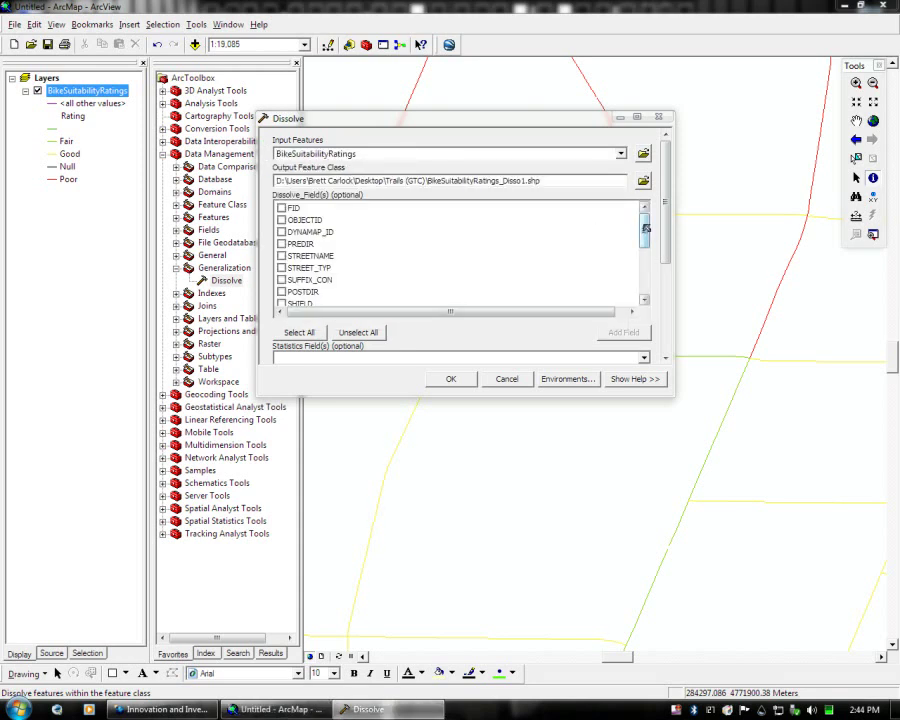
Choose Rating and FULLSTNAME as the dissolve fields.
drag(645, 228, 645, 273)
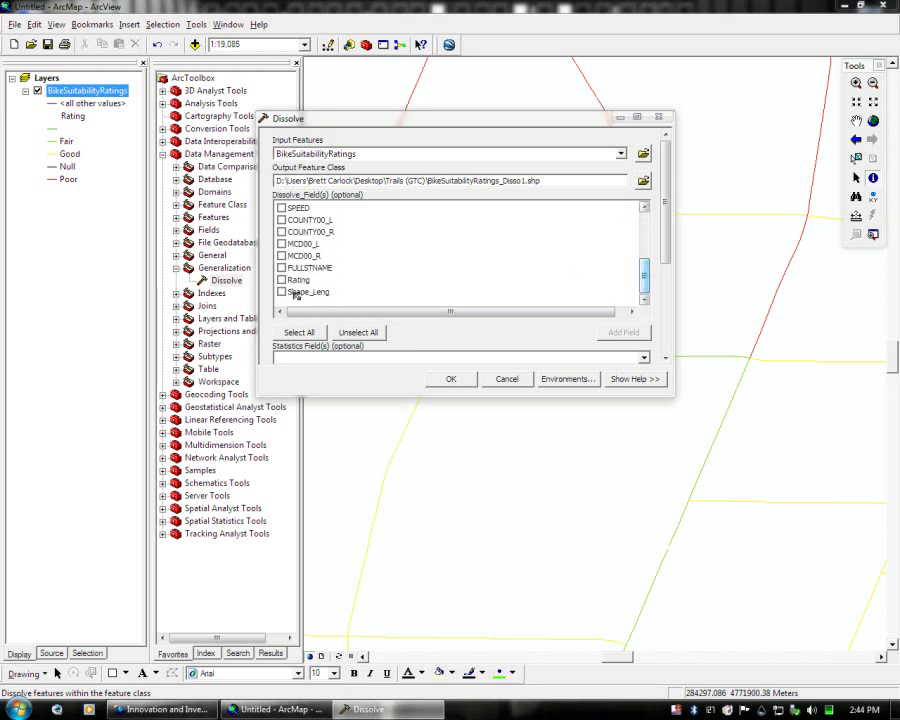
click(281, 280)
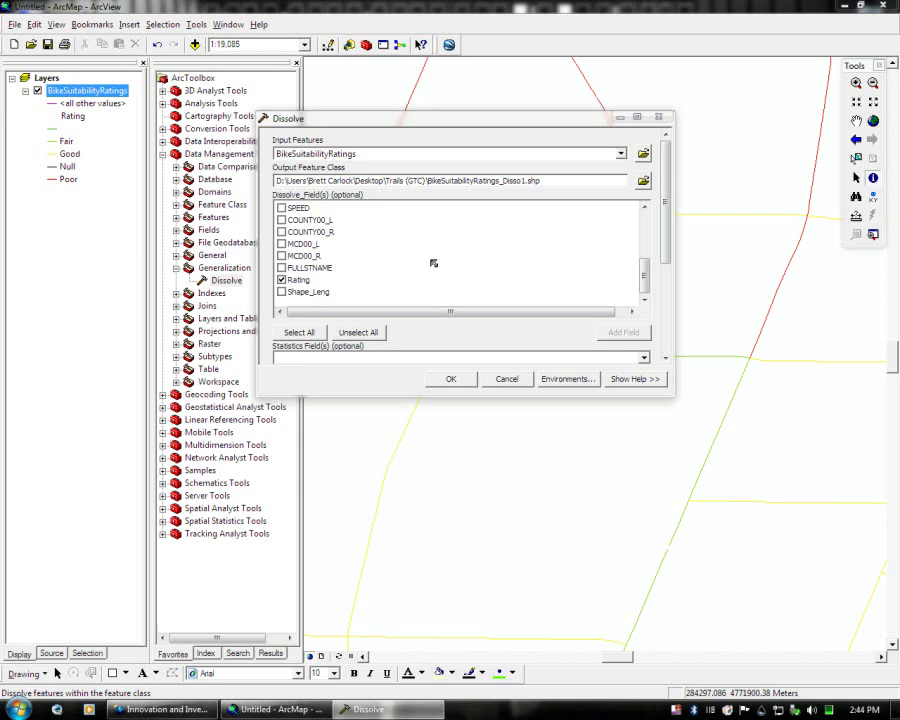
click(281, 268)
drag(395, 122, 166, 69)
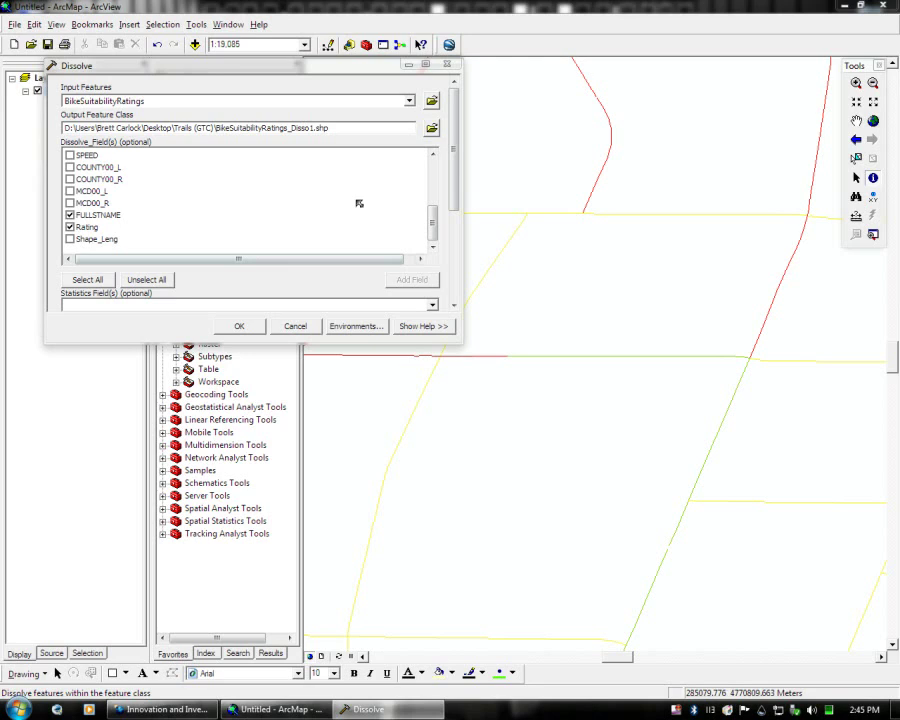
Check the output path BikeSuitabilityRatings_Disso1.shp and run the dissolve.
drag(458, 175, 458, 158)
drag(455, 150, 474, 170)
click(358, 128)
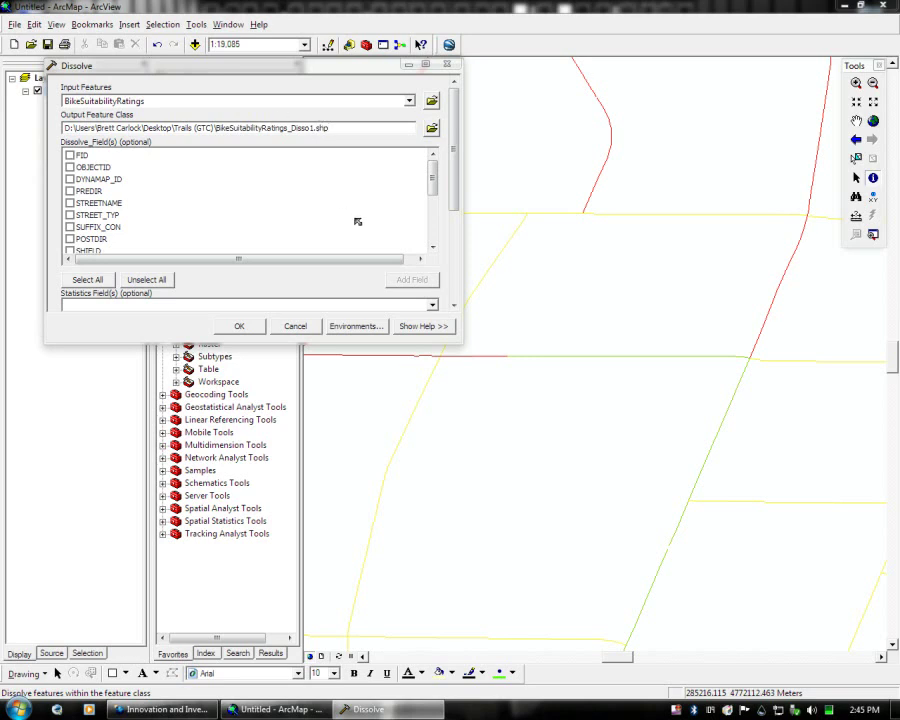
key(Left)
key(Left)
key(Left)
key(Left)
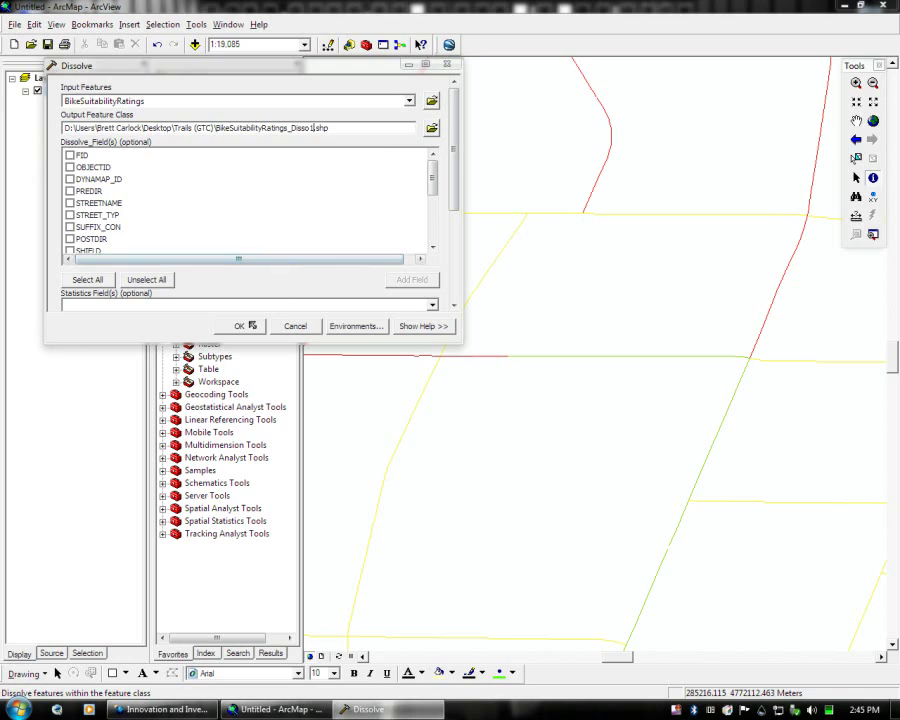
click(247, 327)
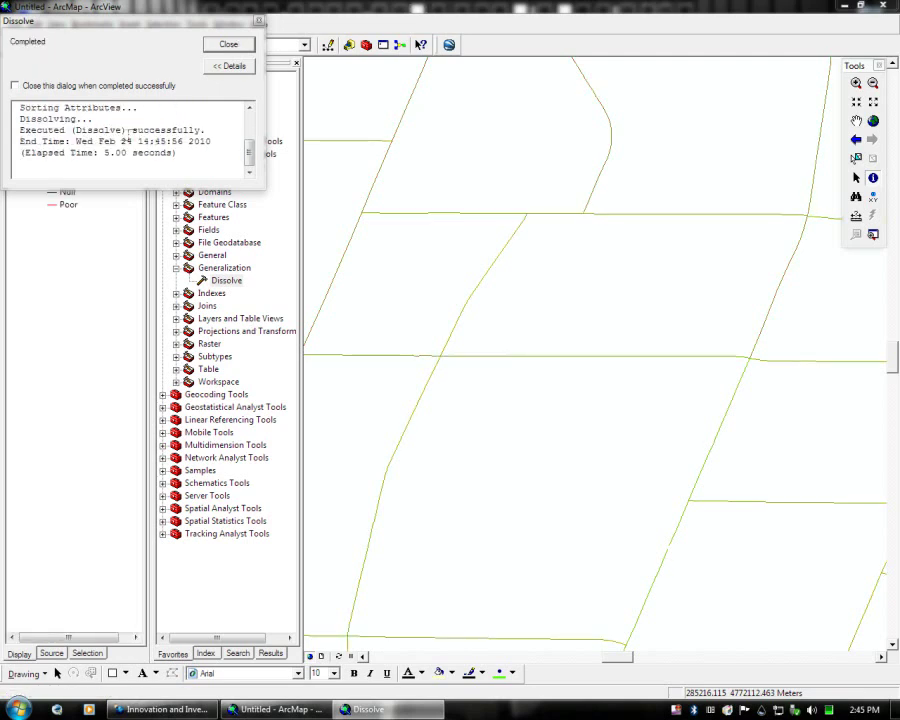
Close the dissolve report, select the Disso1 layer and hide the original BikeSuitabilityRatings layer.
drag(20, 130, 20, 163)
click(20, 163)
click(224, 46)
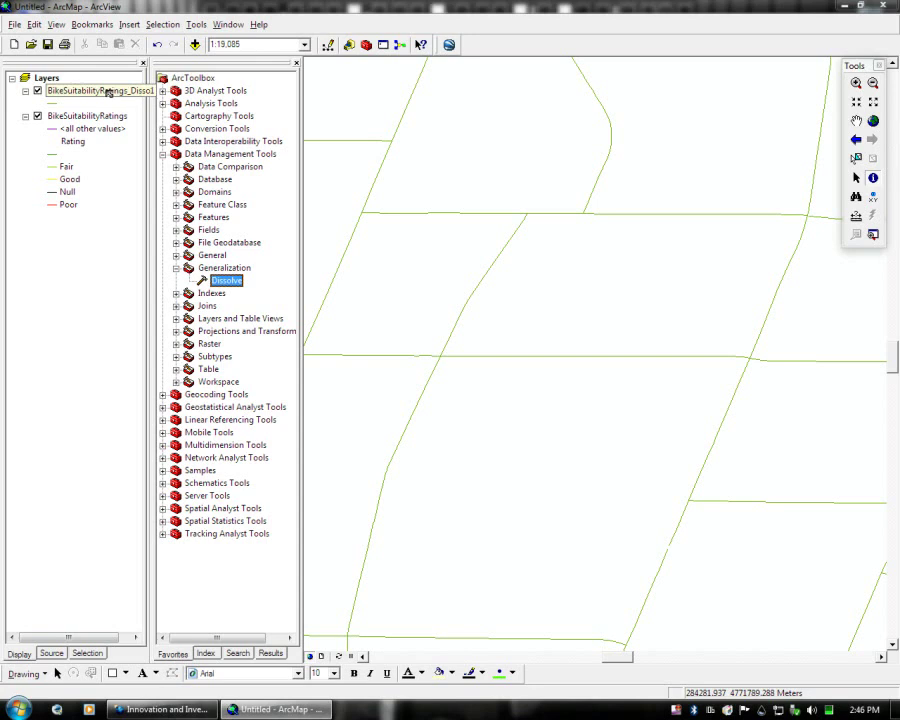
click(108, 91)
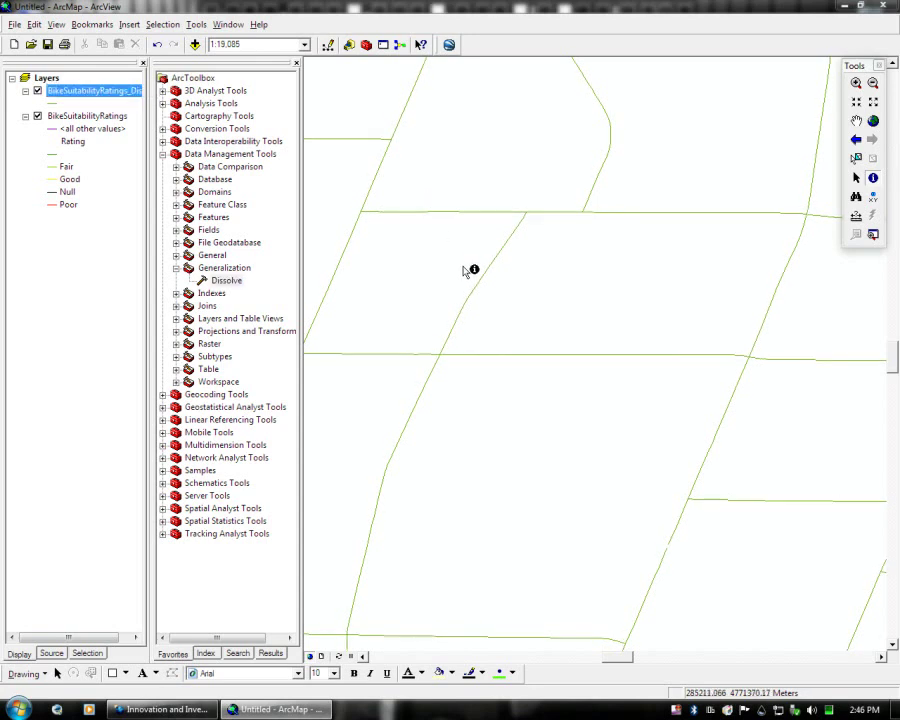
scroll(466, 271, up, 6)
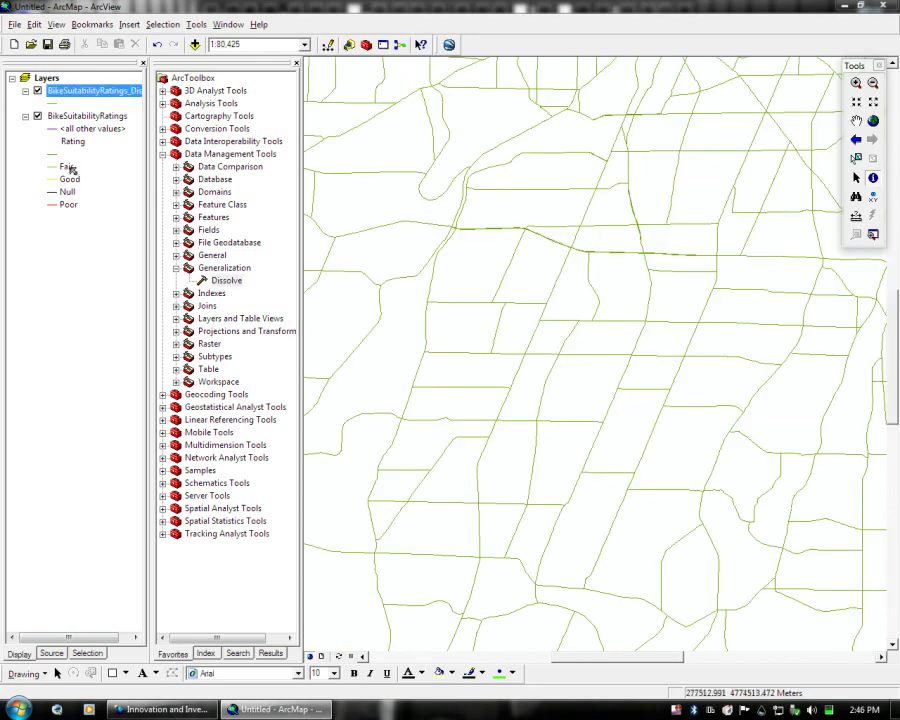
click(26, 116)
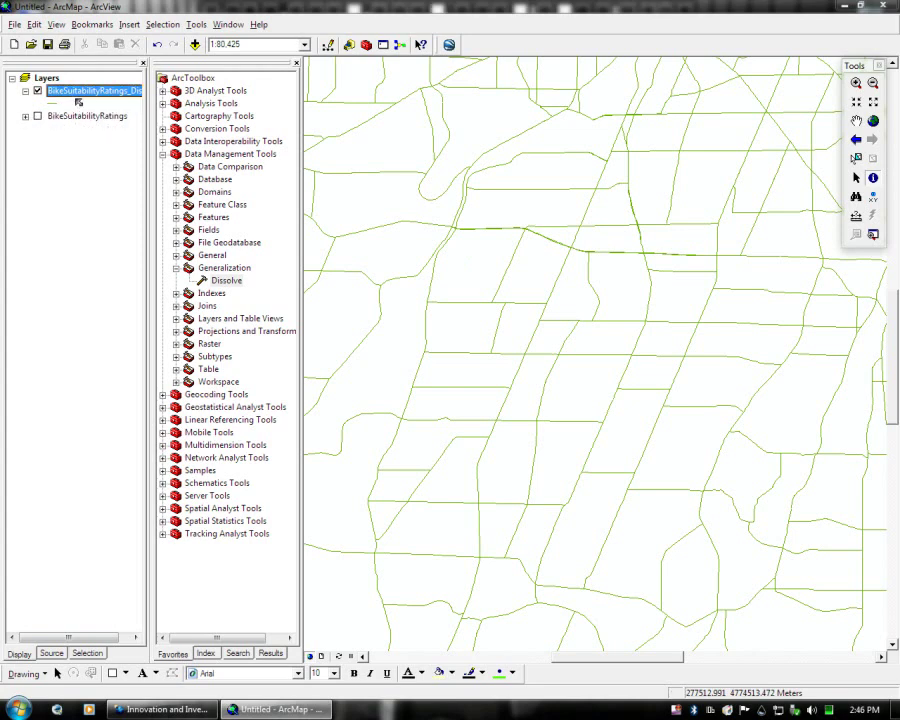
Symbolize the Disso1 layer by unique Rating values using the green-yellow-red colour ramp.
right_click(68, 91)
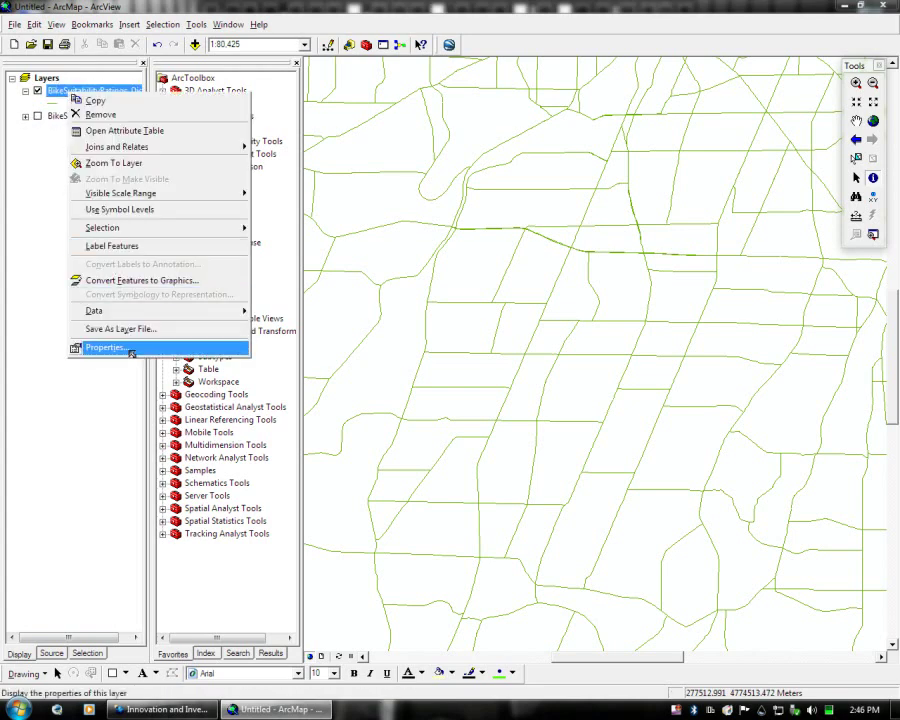
click(120, 348)
click(266, 271)
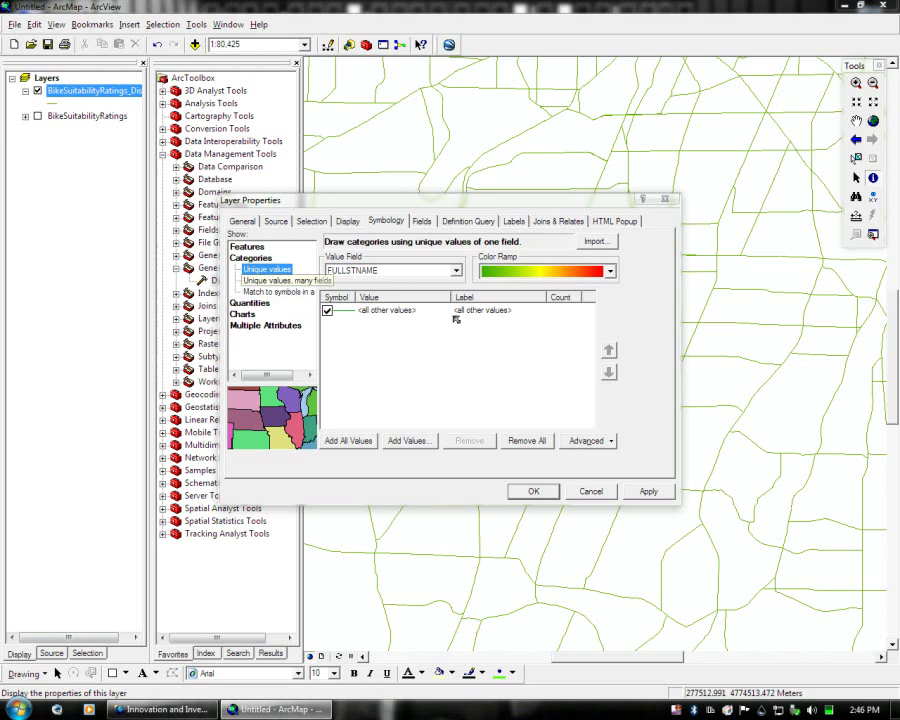
click(455, 270)
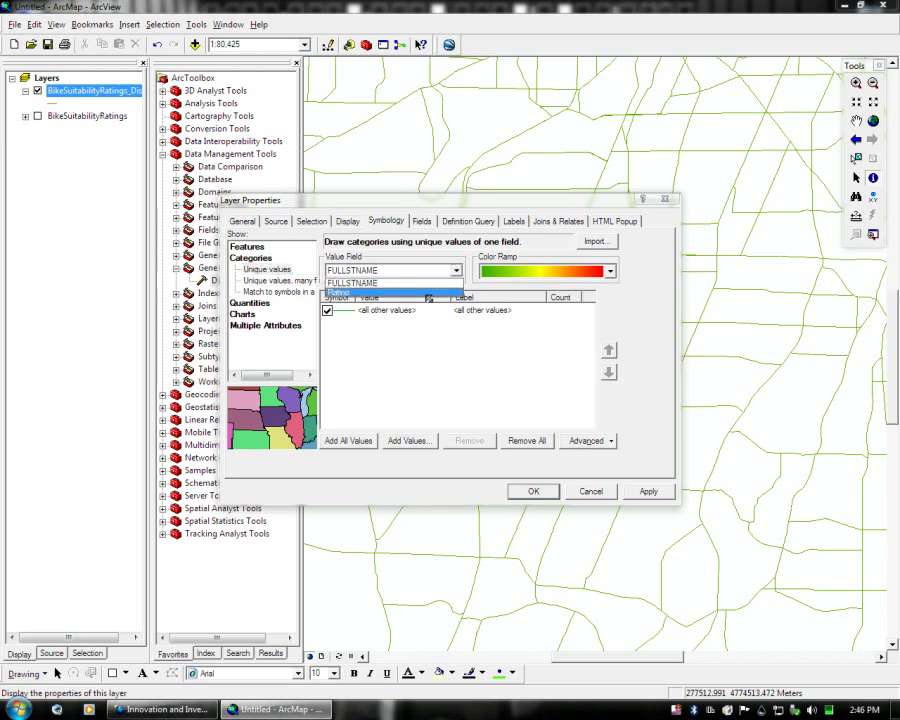
click(429, 293)
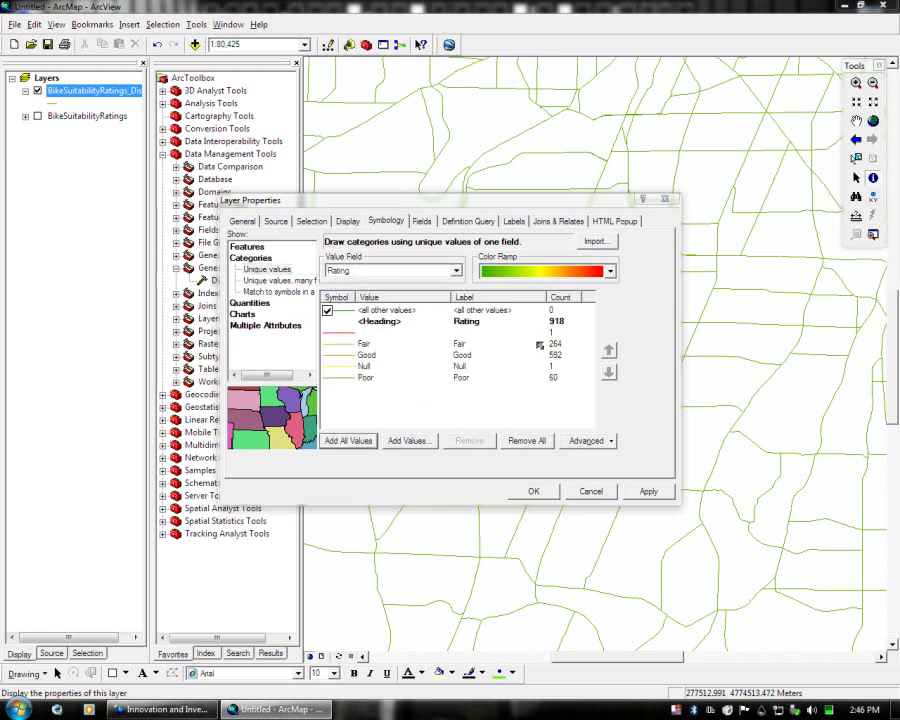
click(575, 271)
click(530, 320)
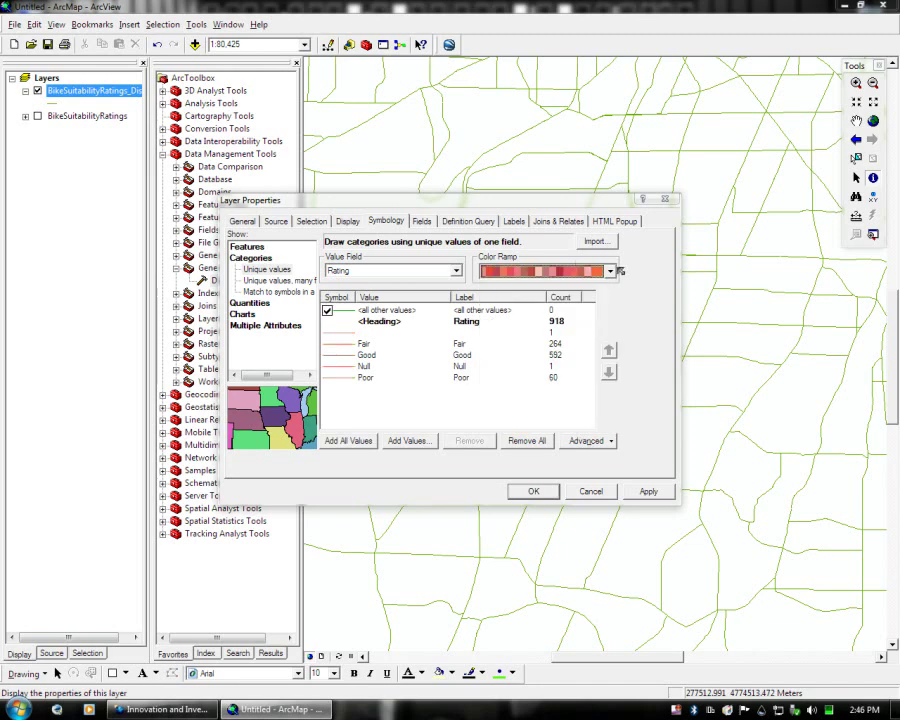
click(575, 271)
click(546, 356)
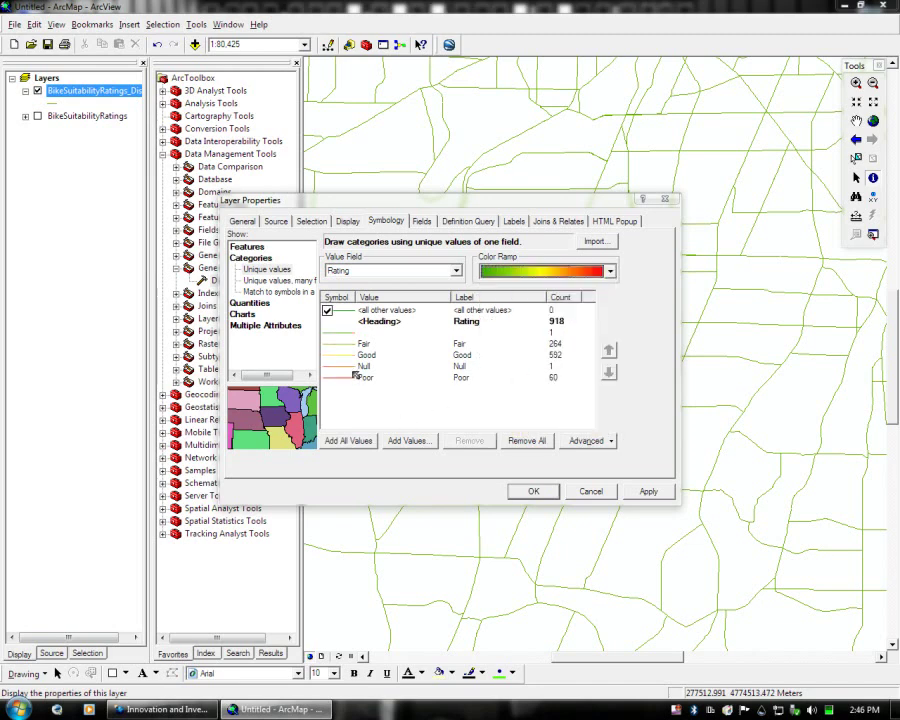
double_click(355, 376)
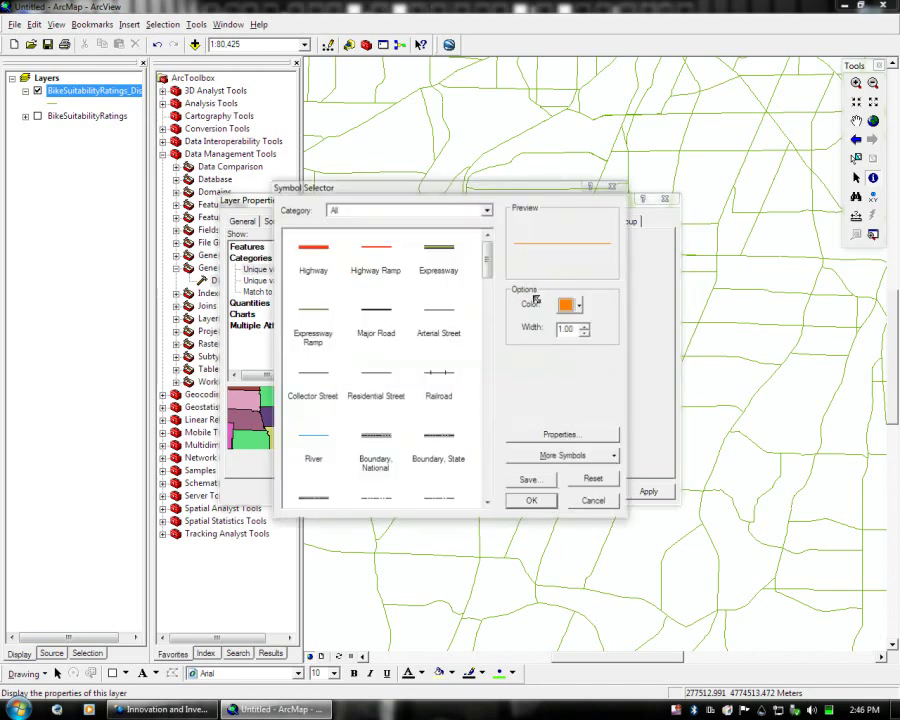
click(592, 499)
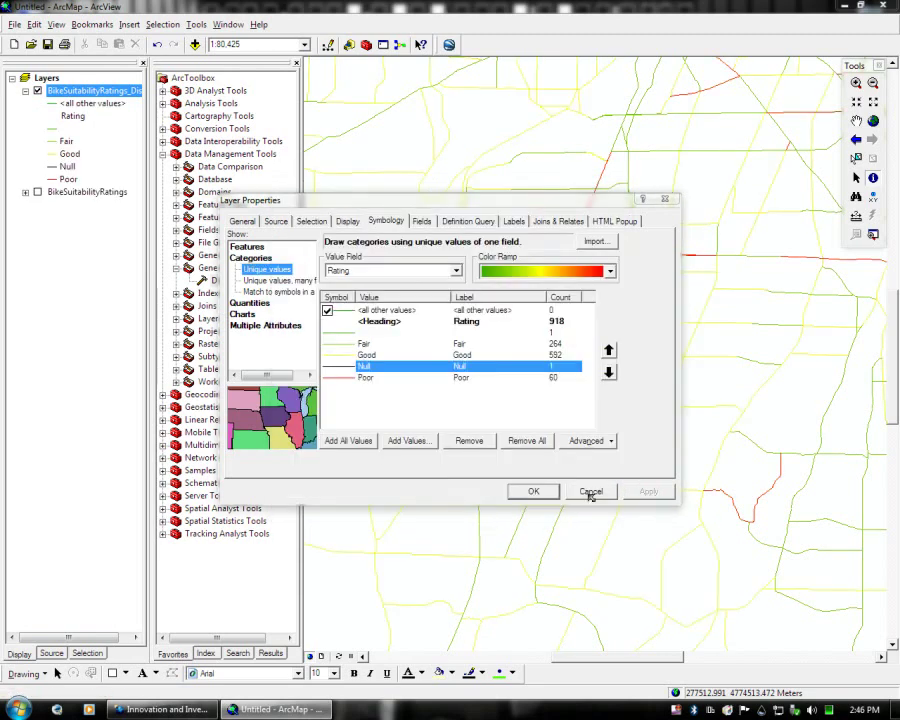
click(536, 492)
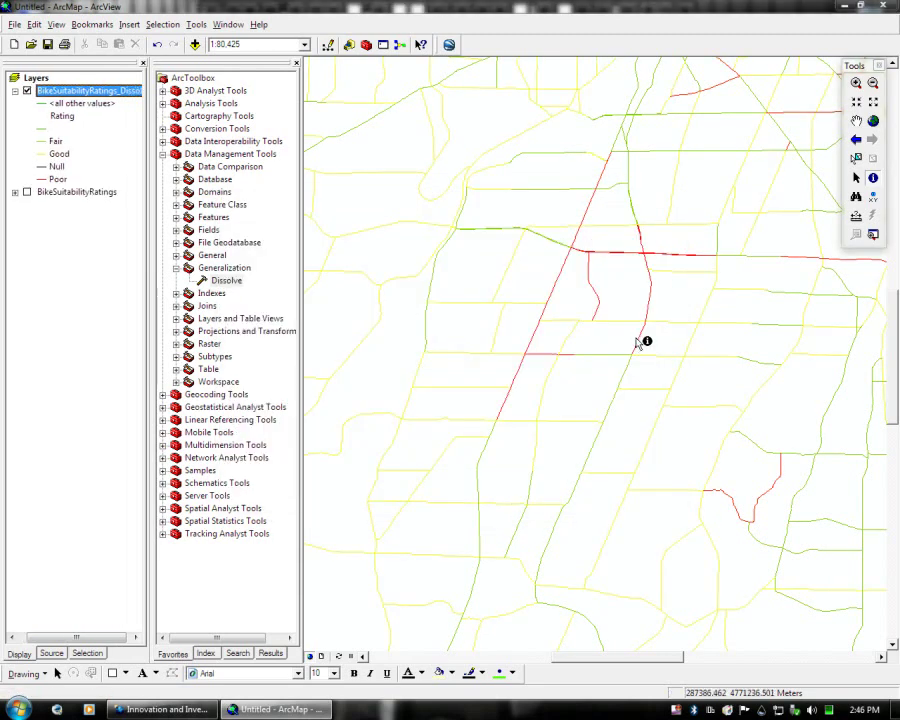
Zoom to about 1:19,085 on a few intersecting red, yellow and green roads.
scroll(597, 291, down, 5)
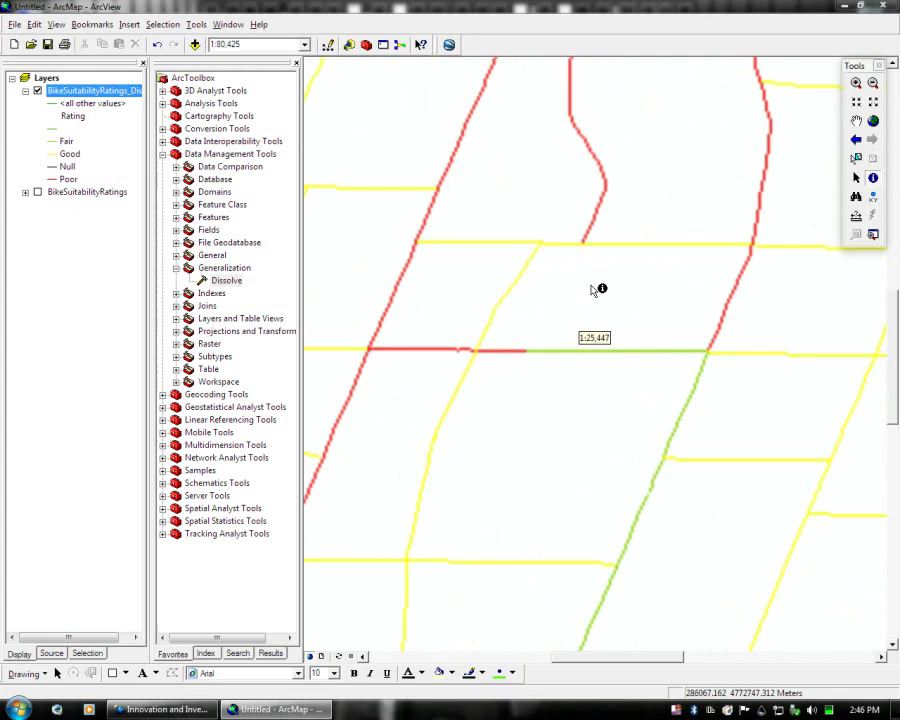
scroll(592, 290, up, 4)
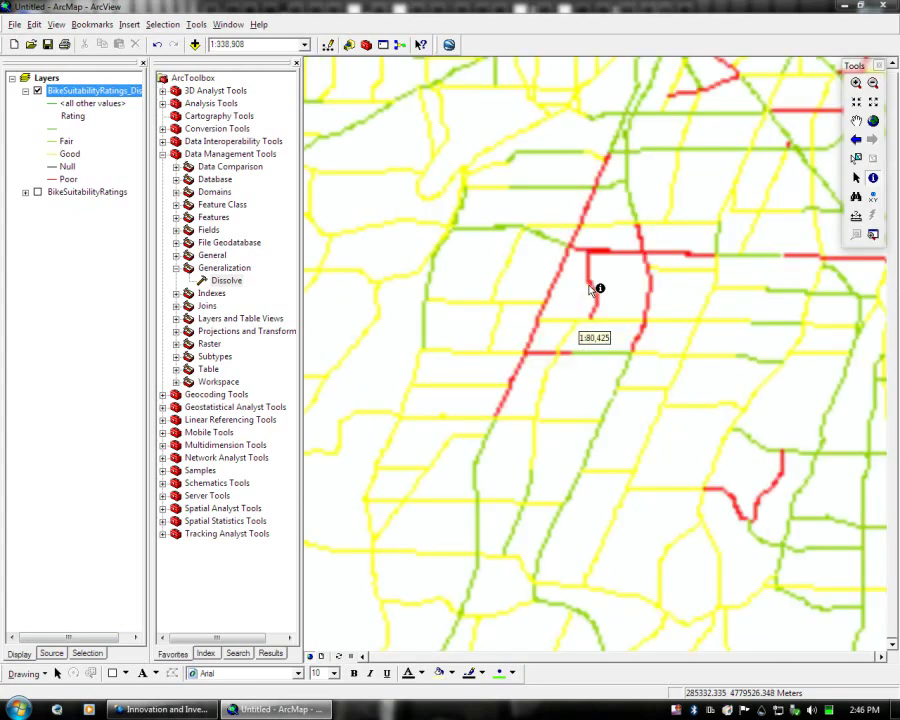
scroll(630, 370, down, 4)
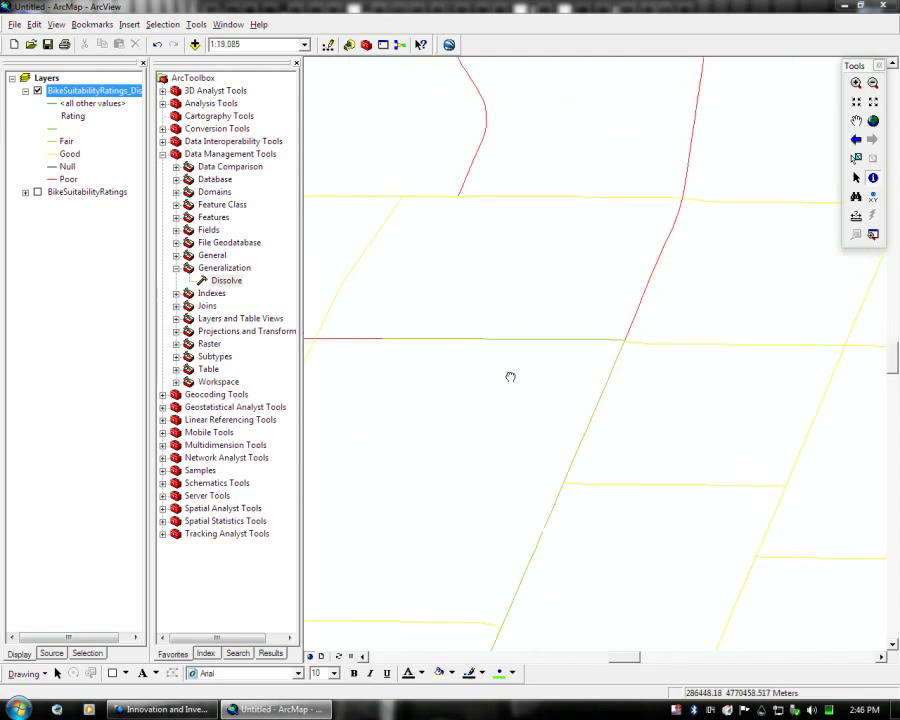
Identify dissolved roads: LEHIGH STATION RD rated Fair, W HENRIETTA RD (FID 837) rated Poor.
click(500, 341)
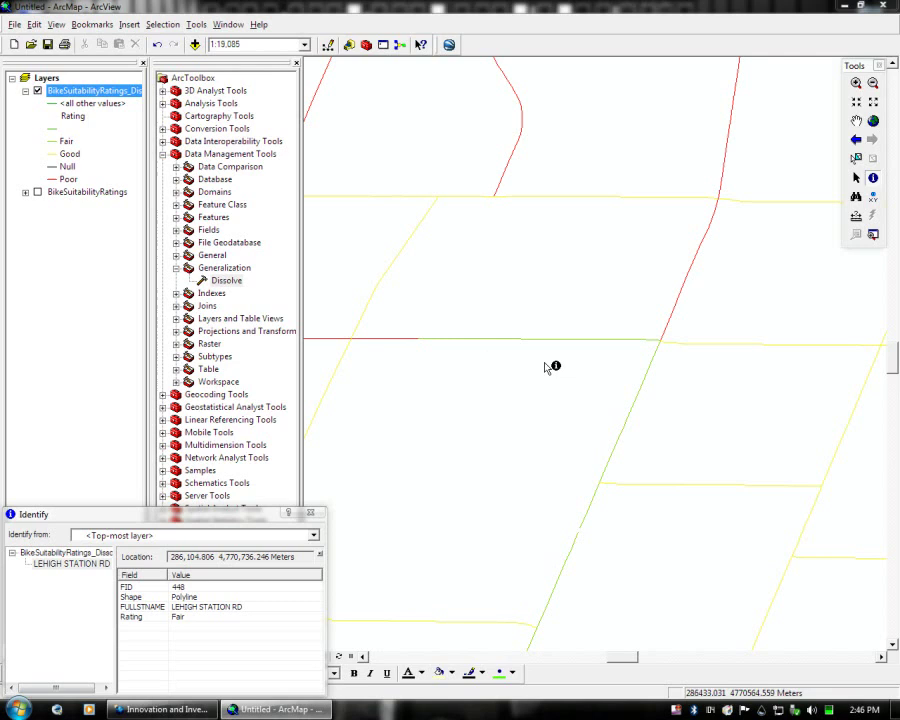
drag(548, 366, 695, 351)
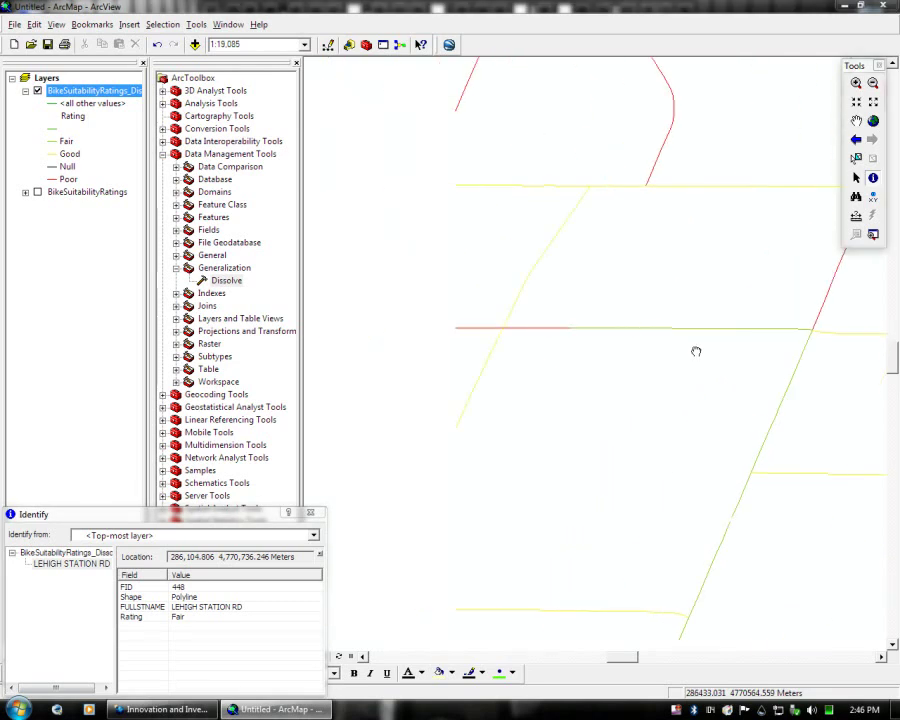
click(527, 328)
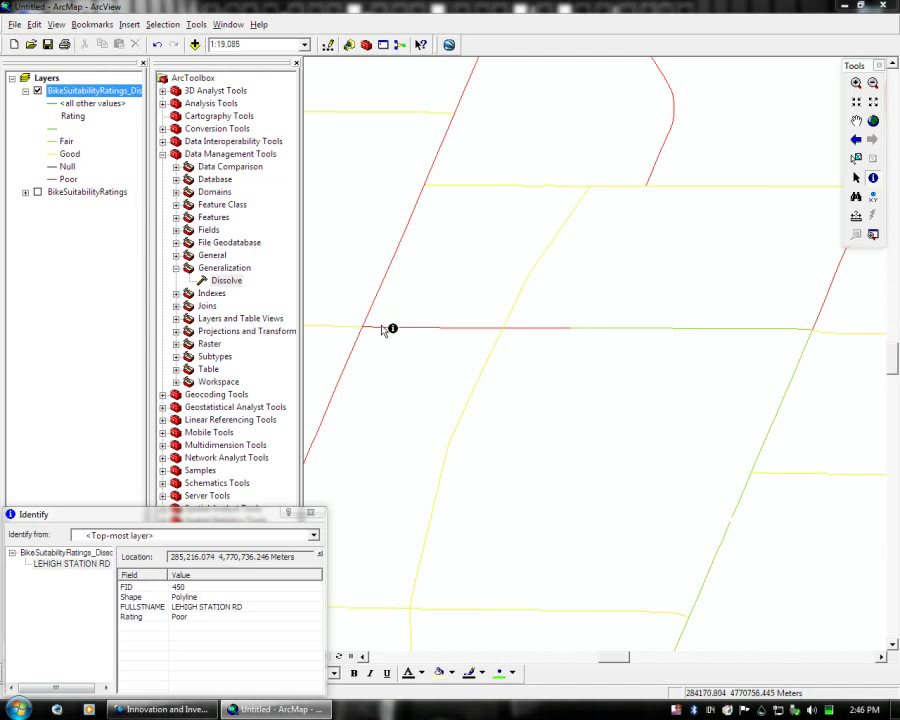
click(381, 289)
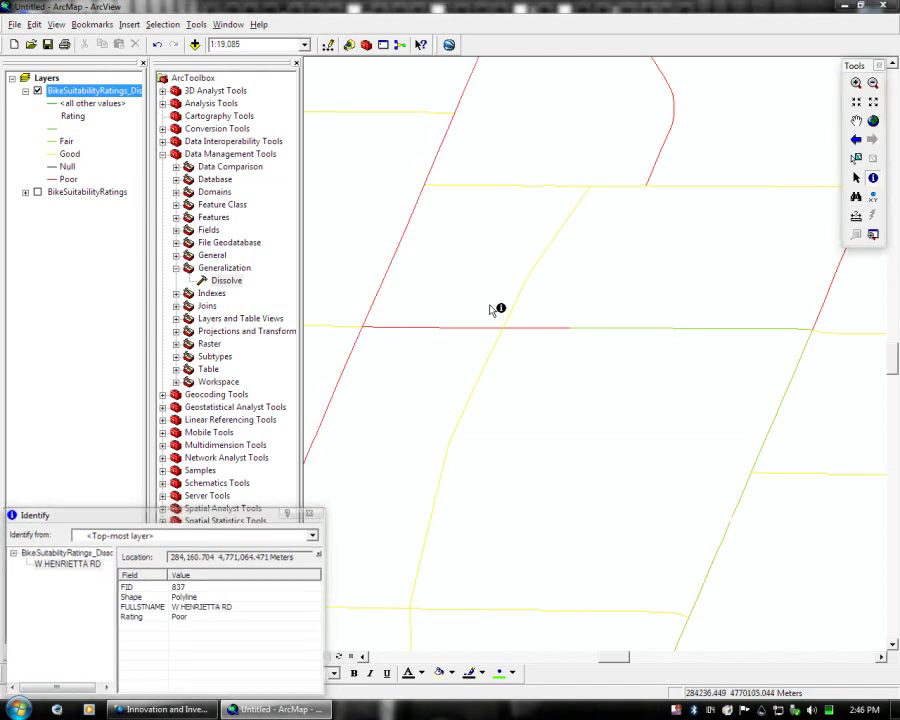
Zoom out to about 1:451,878 to view the full county road network coloured by rating.
scroll(514, 282, up, 5)
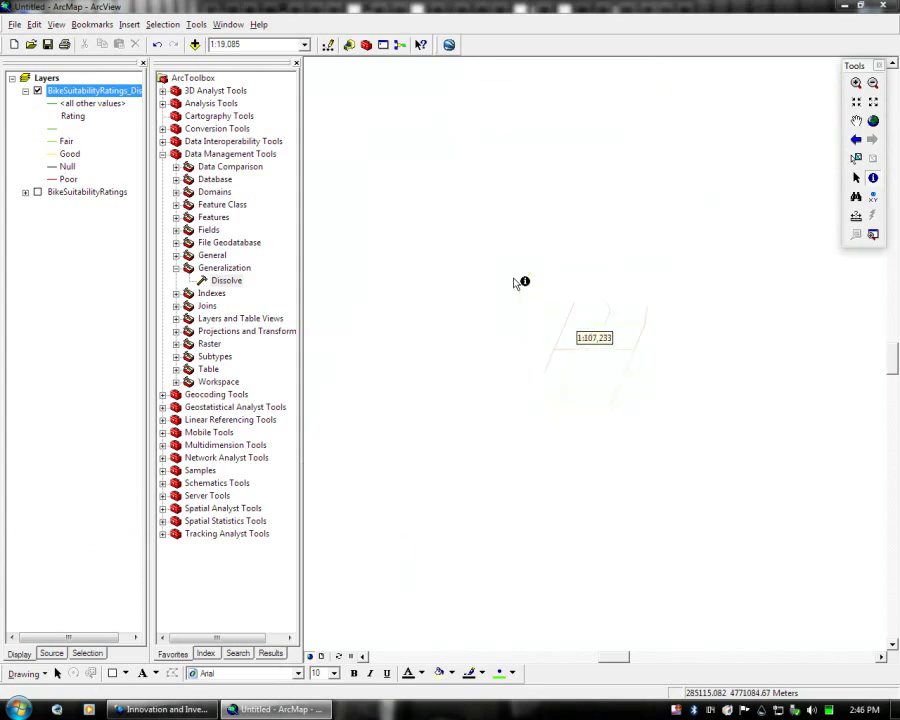
scroll(514, 282, up, 1)
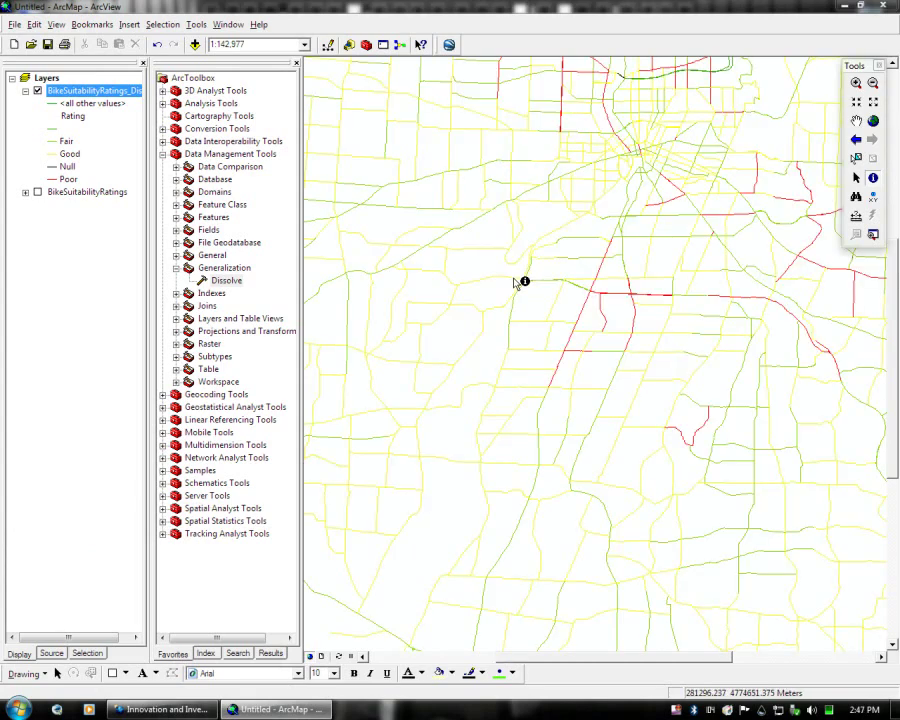
scroll(516, 282, up, 4)
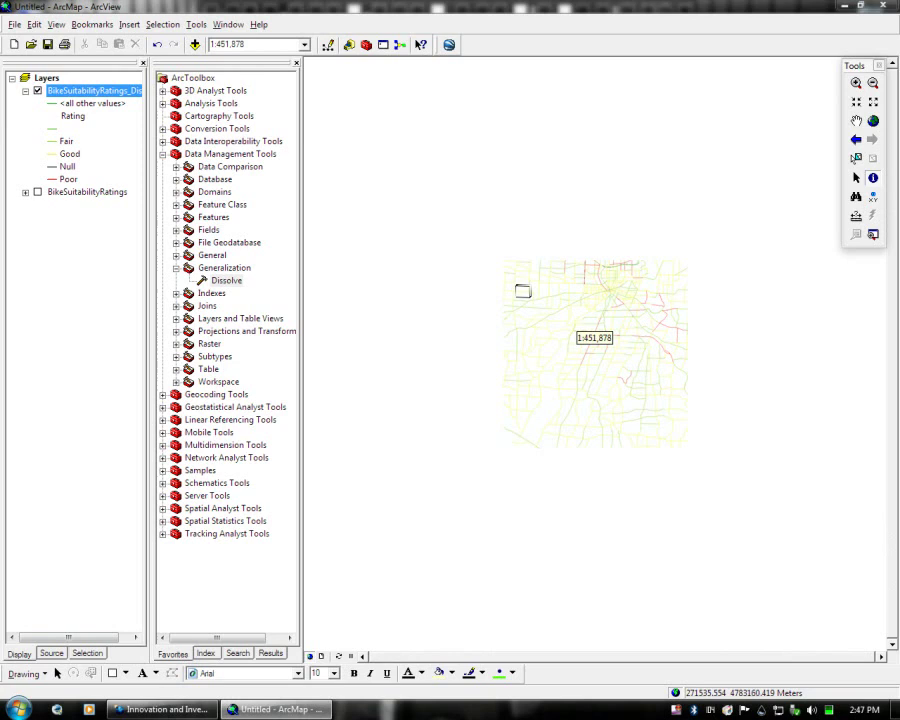